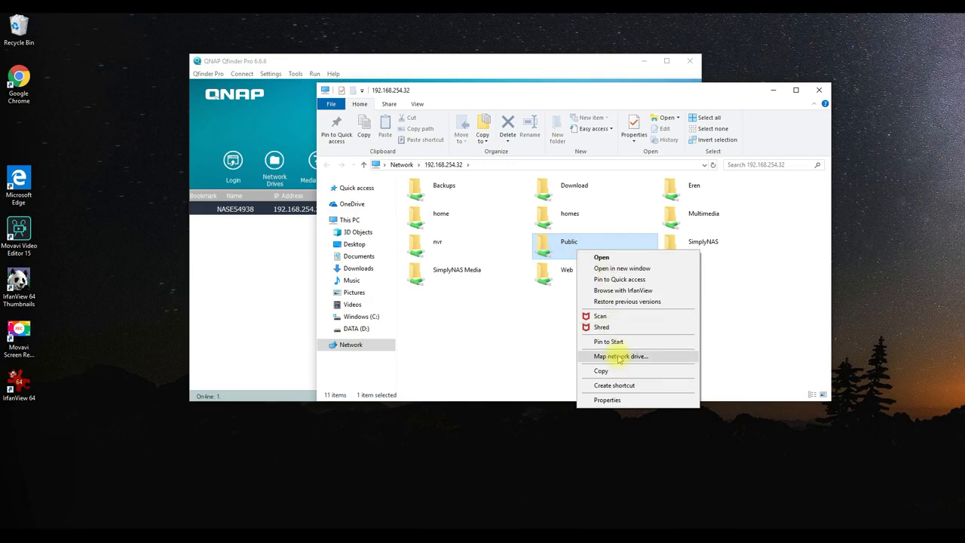
# Map the NAS's Public folder as network drive Z: with Reconnect at sign-in enabled
pyautogui.click(619, 357)
pyautogui.click(554, 261)
pyautogui.click(555, 264)
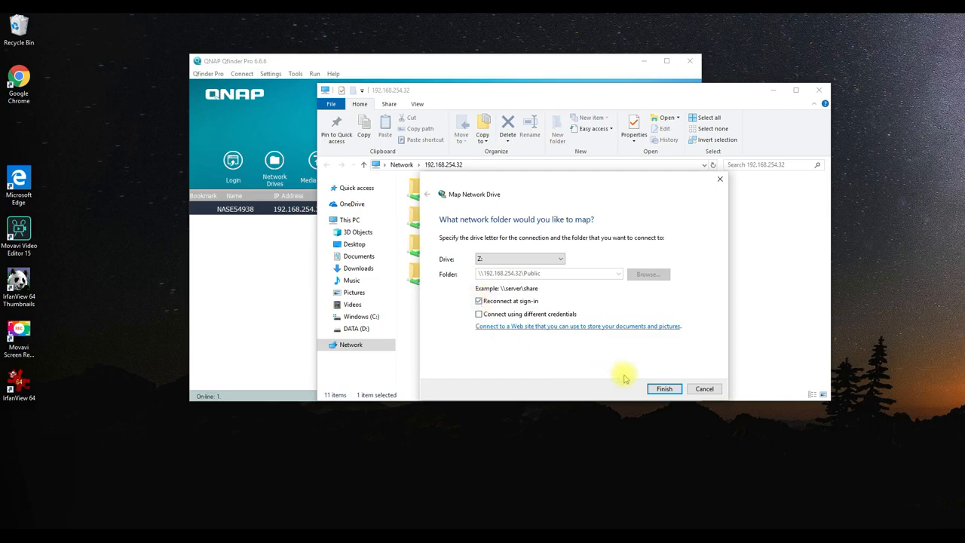
pyautogui.click(665, 389)
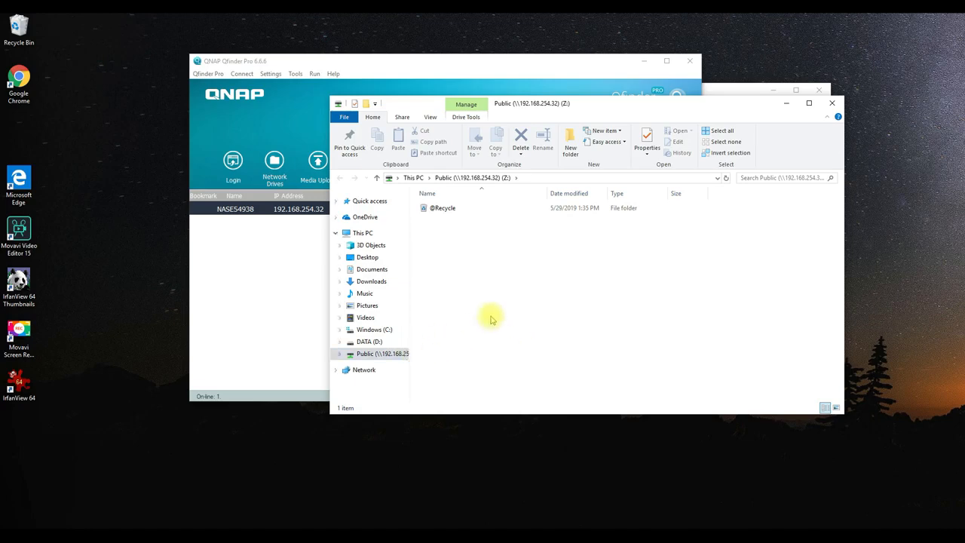
# Open Word, create a blank document containing the text "Test", and bring up its file information page
pyautogui.click(103, 536)
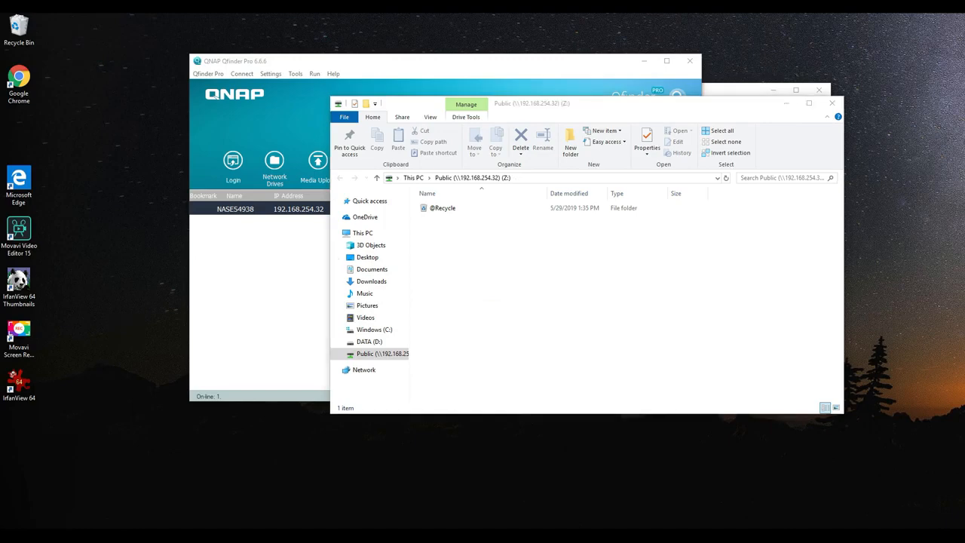
pyautogui.write('word')
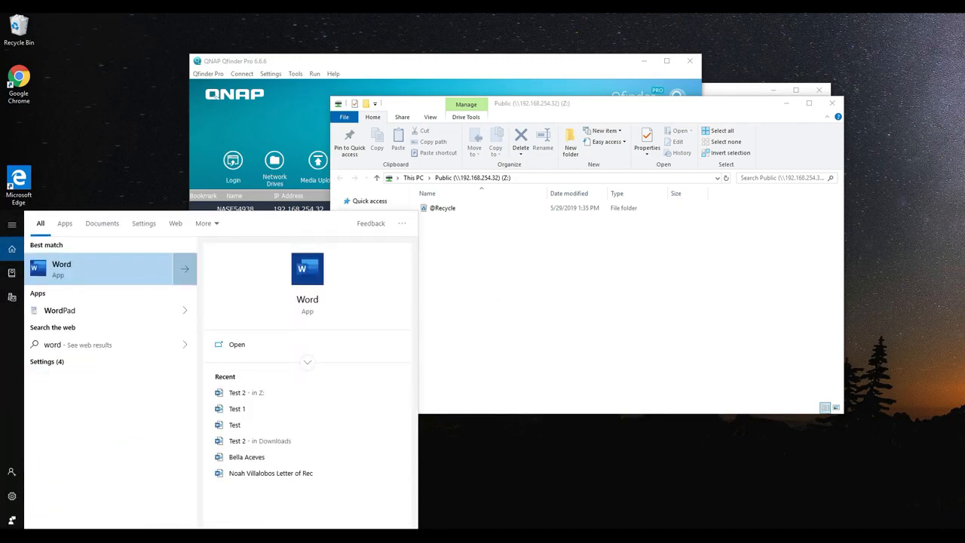
pyautogui.click(70, 272)
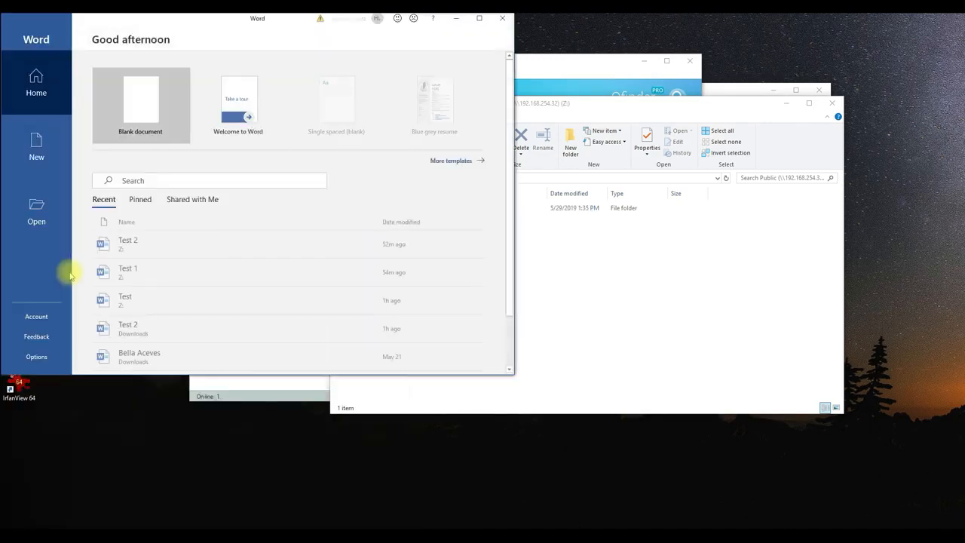
pyautogui.click(140, 110)
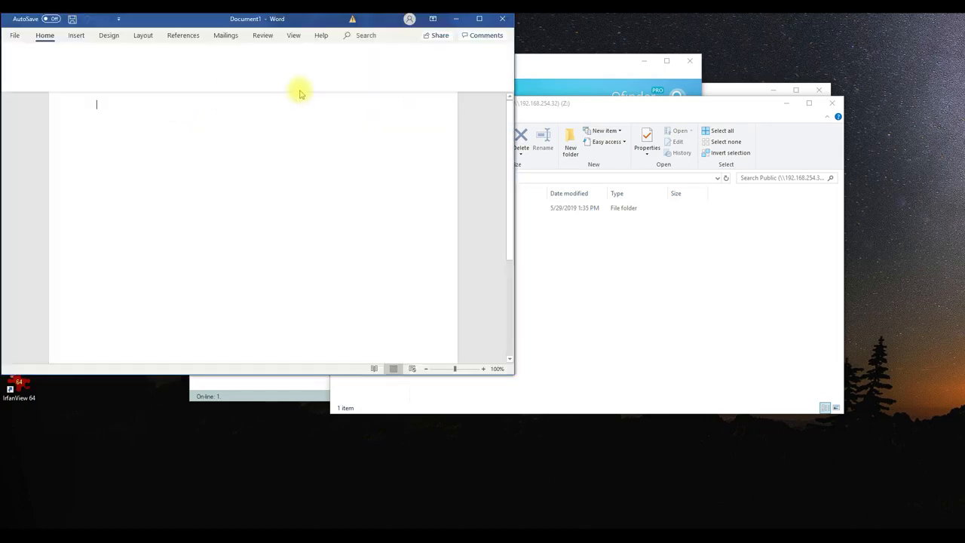
pyautogui.write('T')
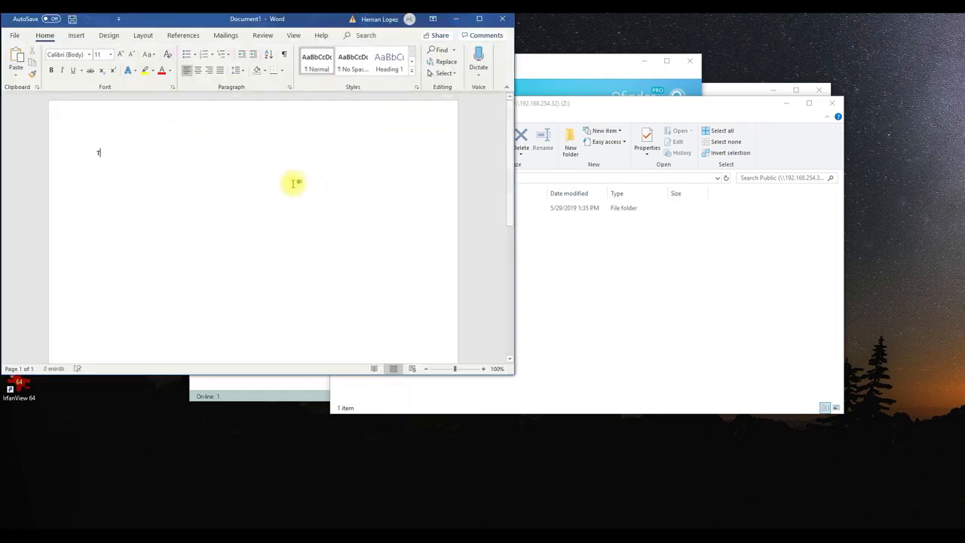
pyautogui.write('est')
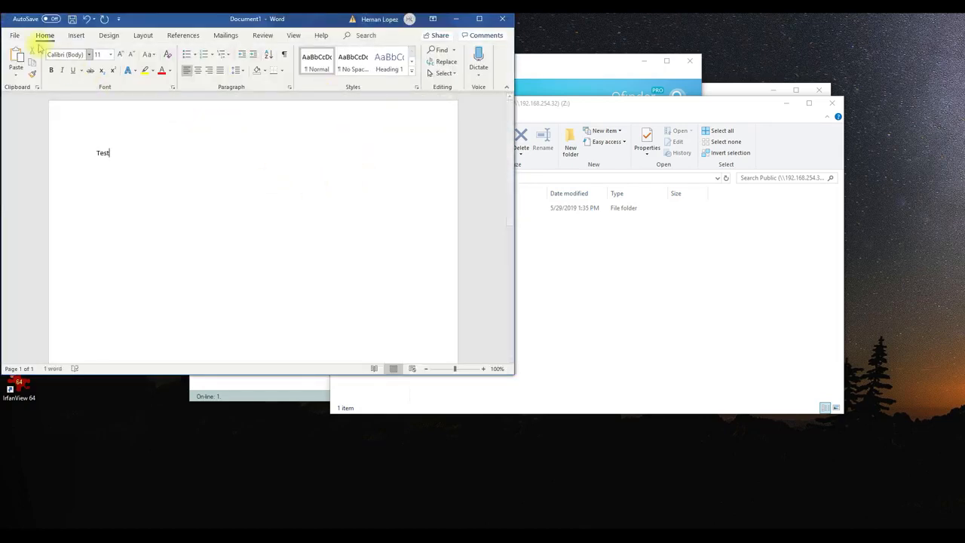
pyautogui.click(15, 36)
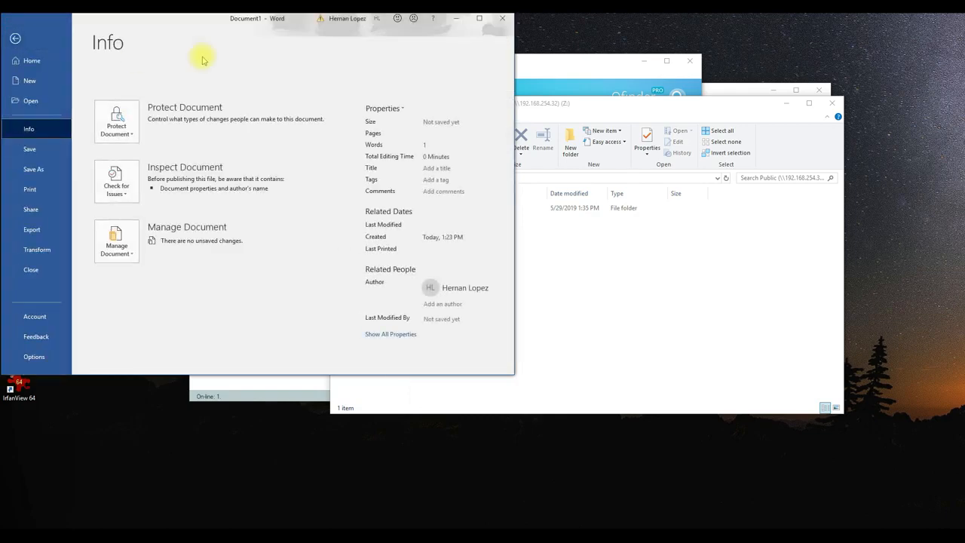
# Switch to QNAP Qfinder Pro, open the web interface of NASE54938 and log in
pyautogui.click(611, 240)
pyautogui.click(554, 77)
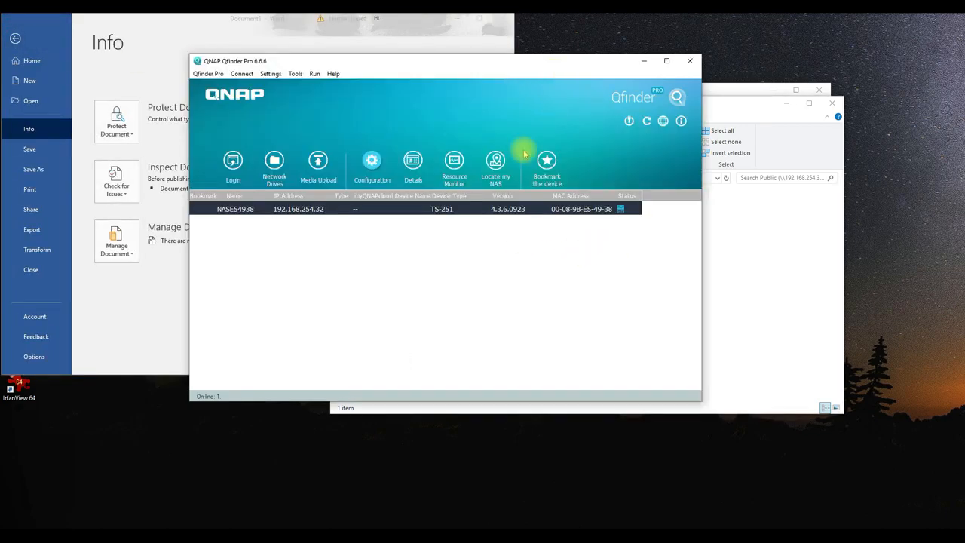
pyautogui.doubleClick(339, 209)
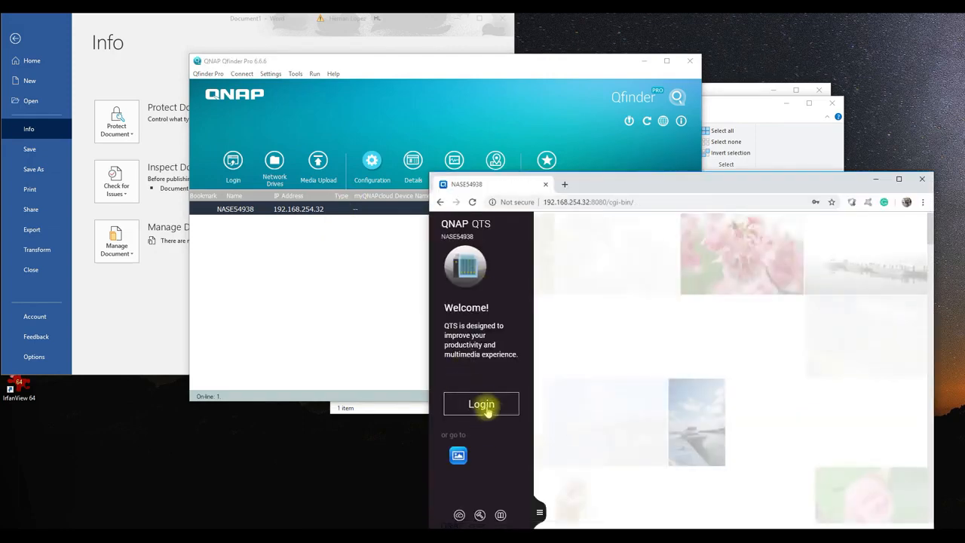
pyautogui.click(486, 405)
pyautogui.click(677, 452)
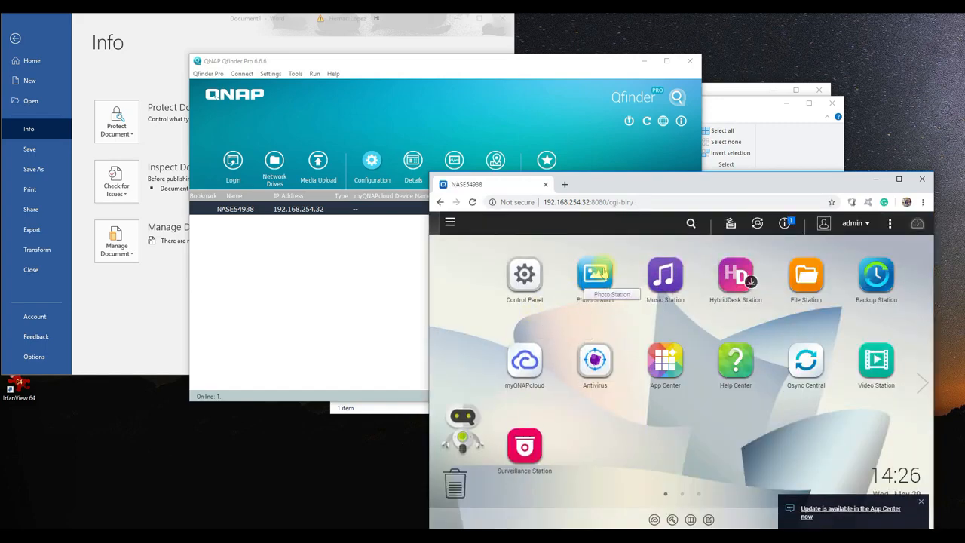
# Open the Public folder in File Station and minimize the Qfinder Pro window
pyautogui.click(806, 284)
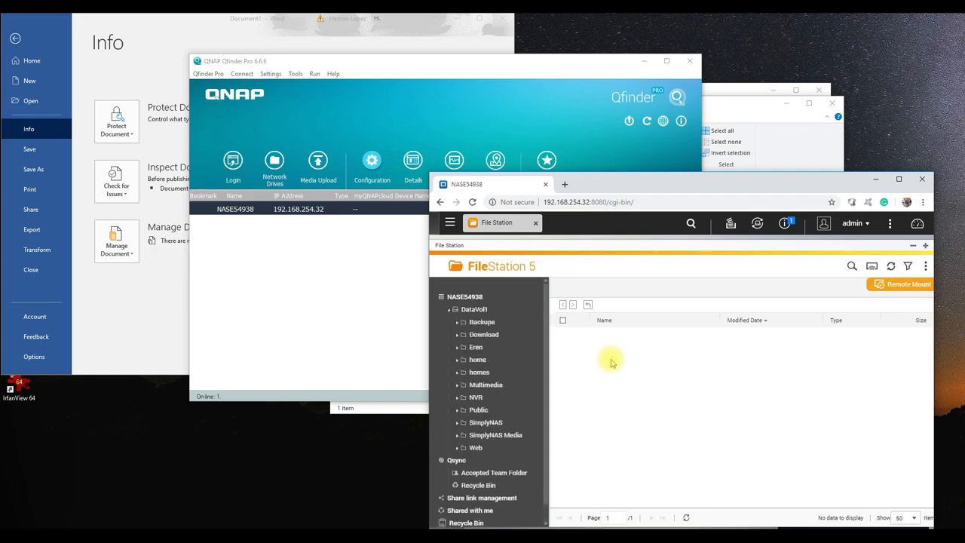
pyautogui.click(478, 409)
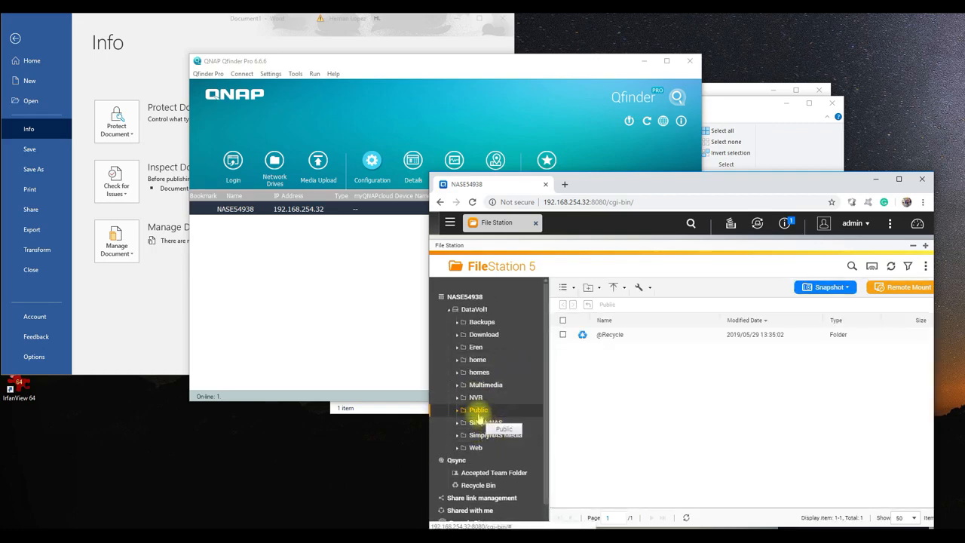
pyautogui.click(480, 411)
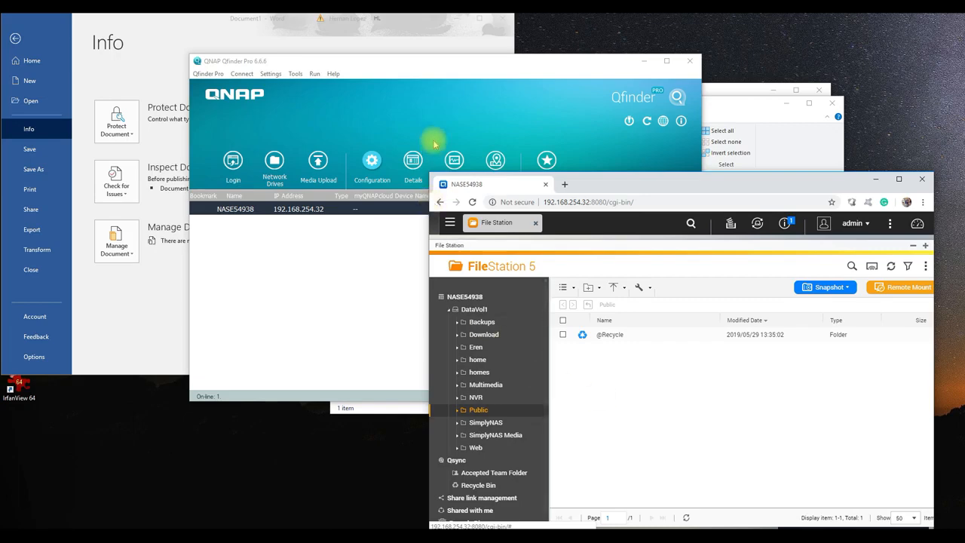
pyautogui.click(647, 64)
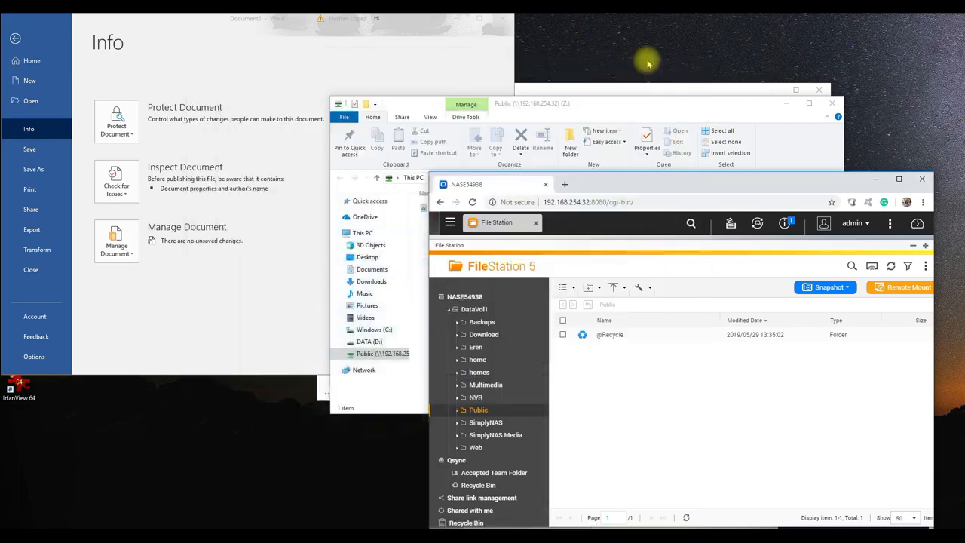
# Switch to Word and save the document as Test on the mapped Public (Z:) drive
pyautogui.click(272, 69)
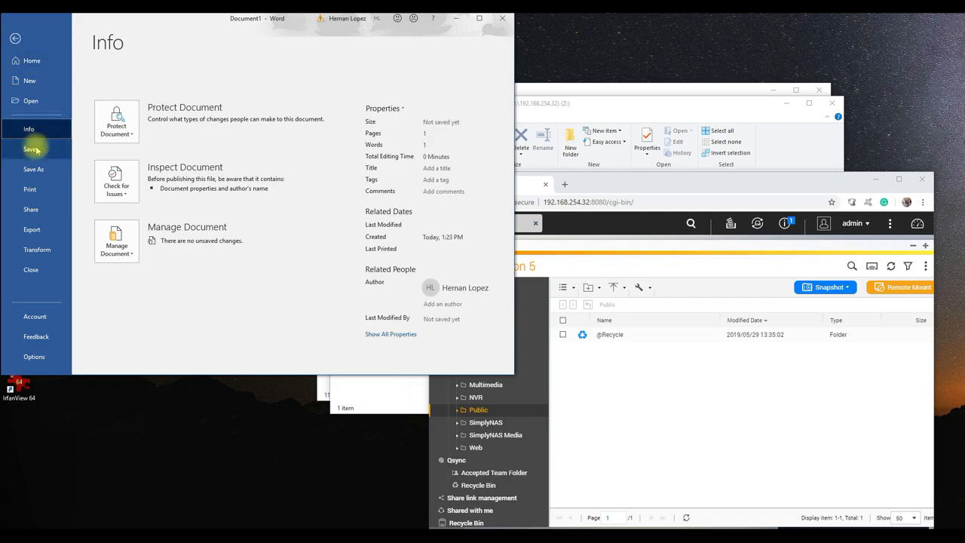
pyautogui.click(39, 170)
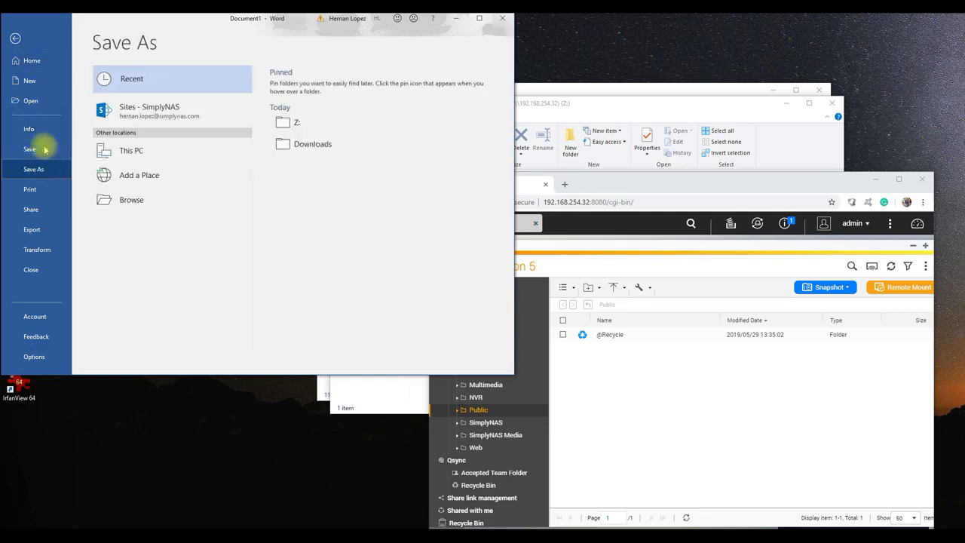
pyautogui.click(134, 201)
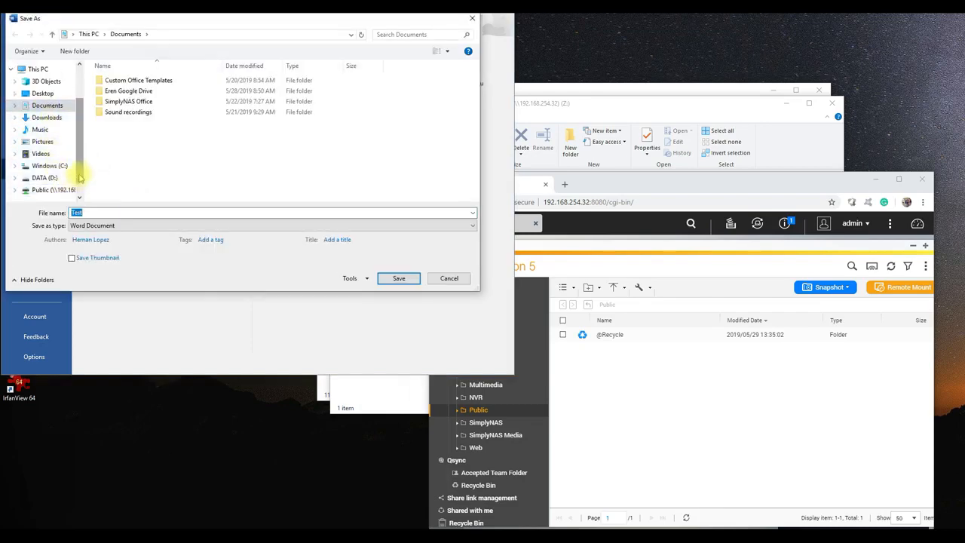
pyautogui.scroll(-1, 67, 188)
pyautogui.click(66, 178)
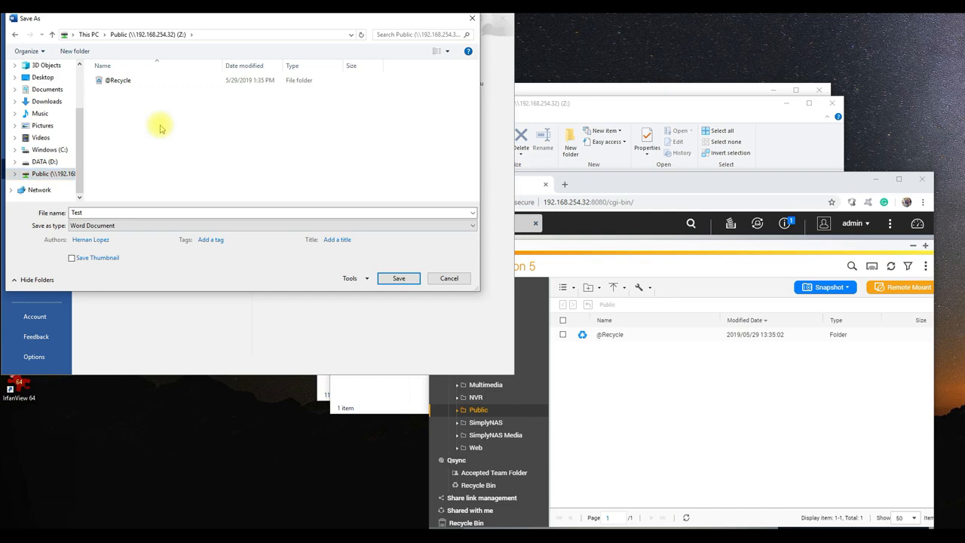
pyautogui.doubleClick(110, 212)
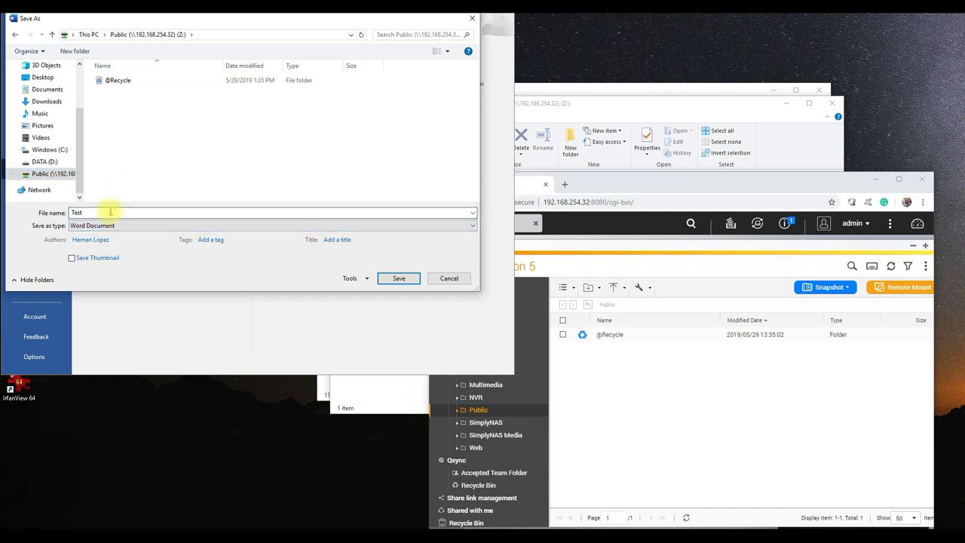
pyautogui.click(400, 278)
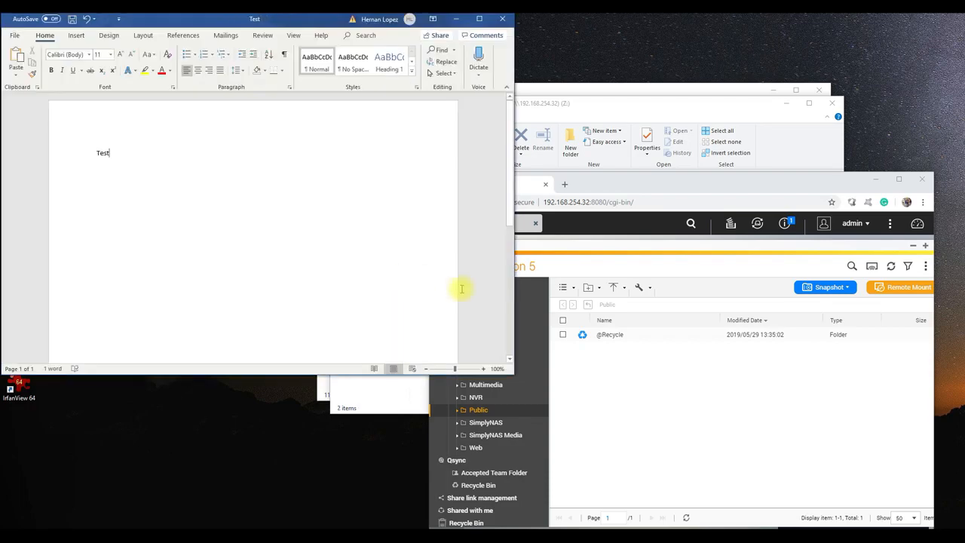
# Switch to File Station in the browser, reload the Public folder and download Test.docx
pyautogui.click(587, 263)
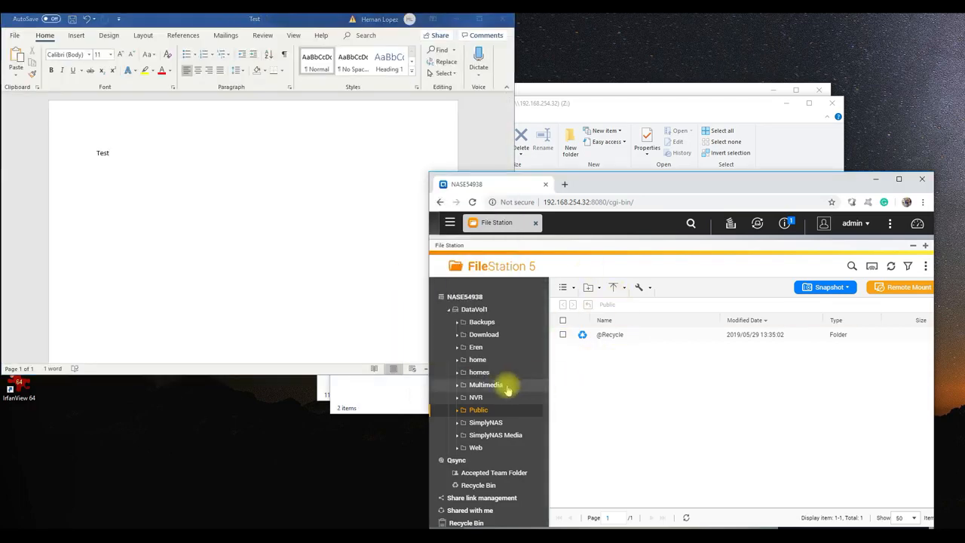
pyautogui.click(487, 410)
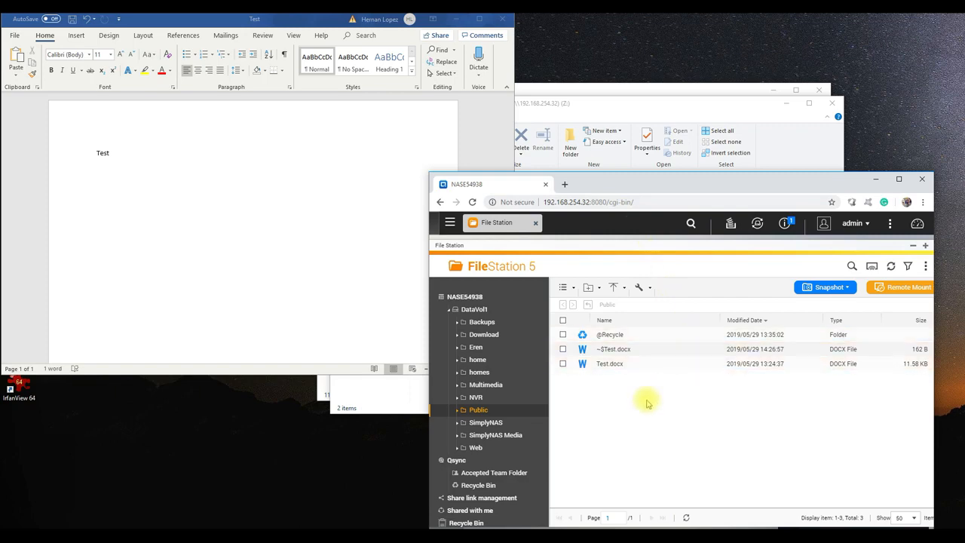
pyautogui.click(610, 365)
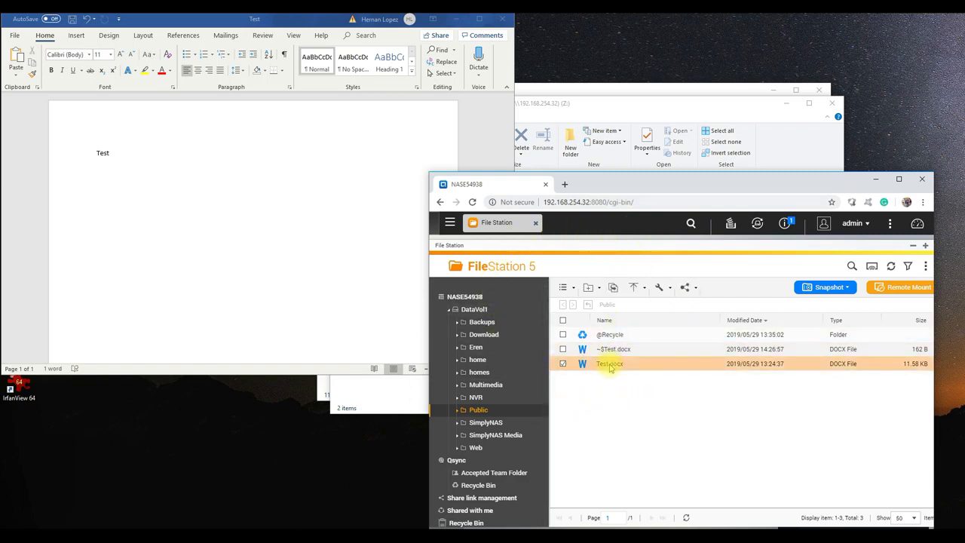
pyautogui.rightClick(610, 364)
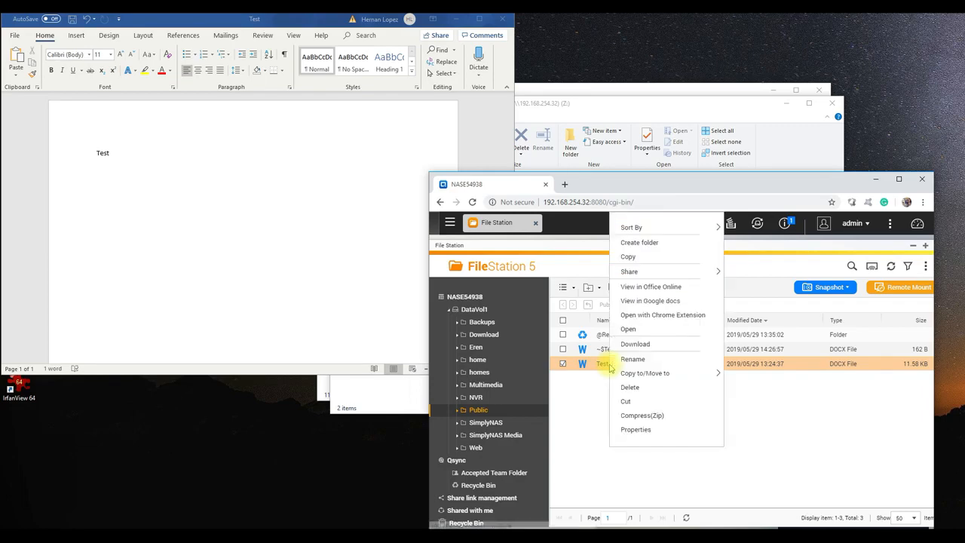
pyautogui.click(670, 348)
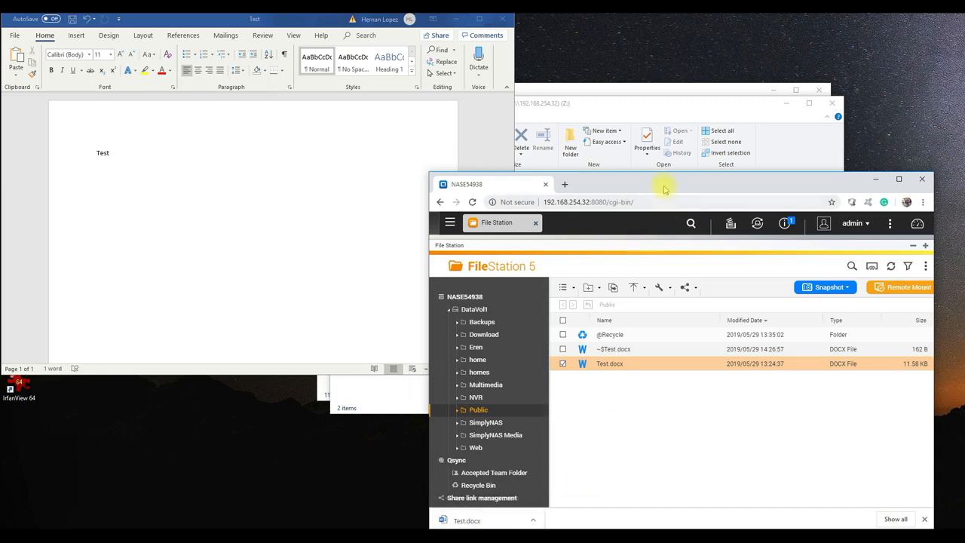
# Return to Word and save a copy of the document as Test 2 on the Public (Z:) drive
pyautogui.click(254, 163)
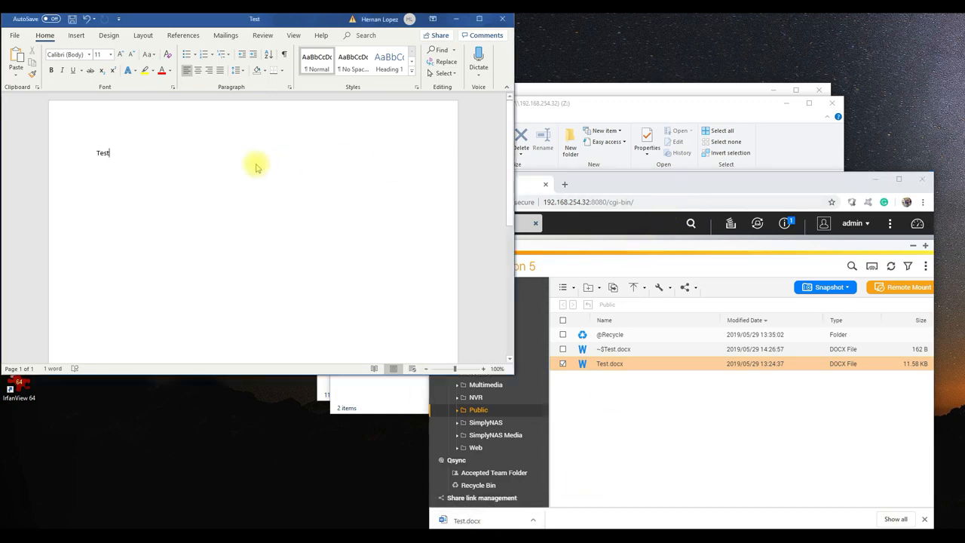
pyautogui.click(14, 35)
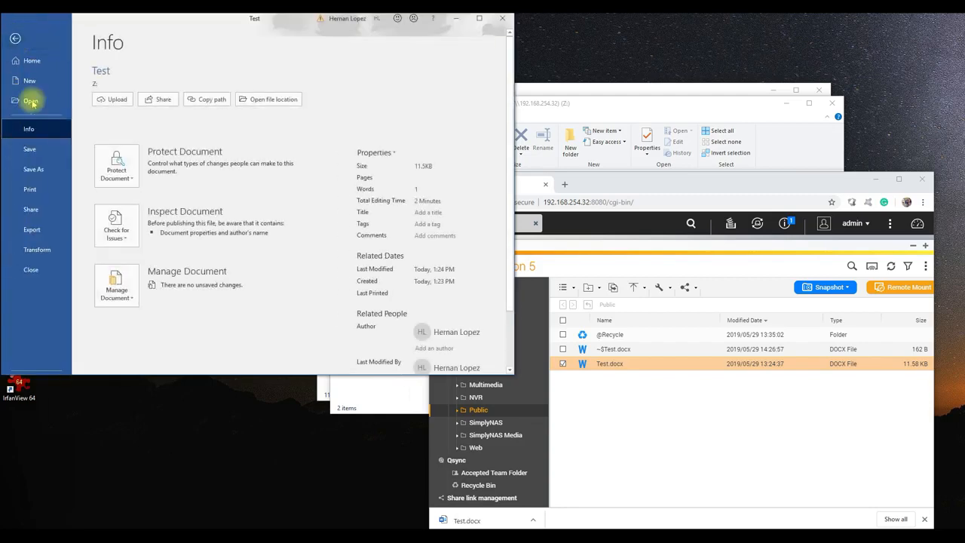
pyautogui.click(45, 174)
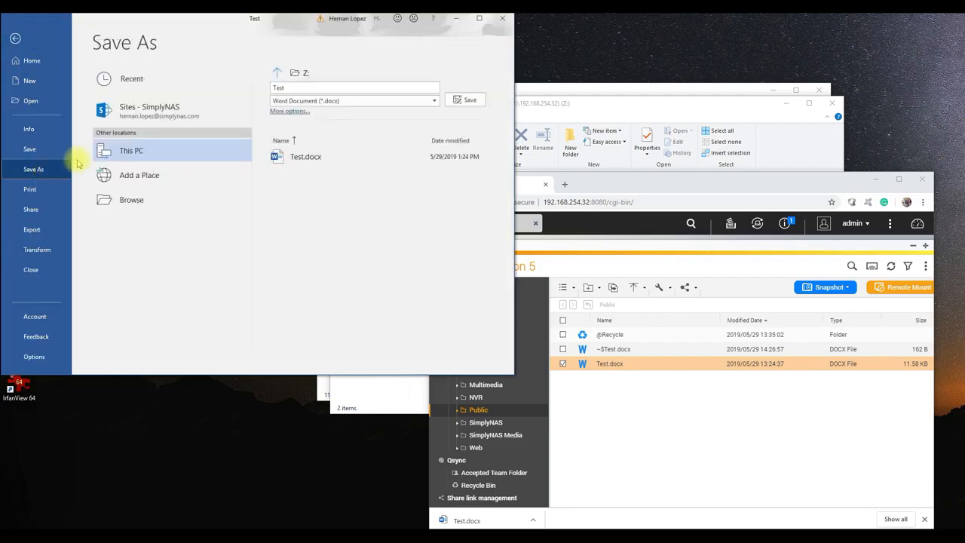
pyautogui.click(131, 199)
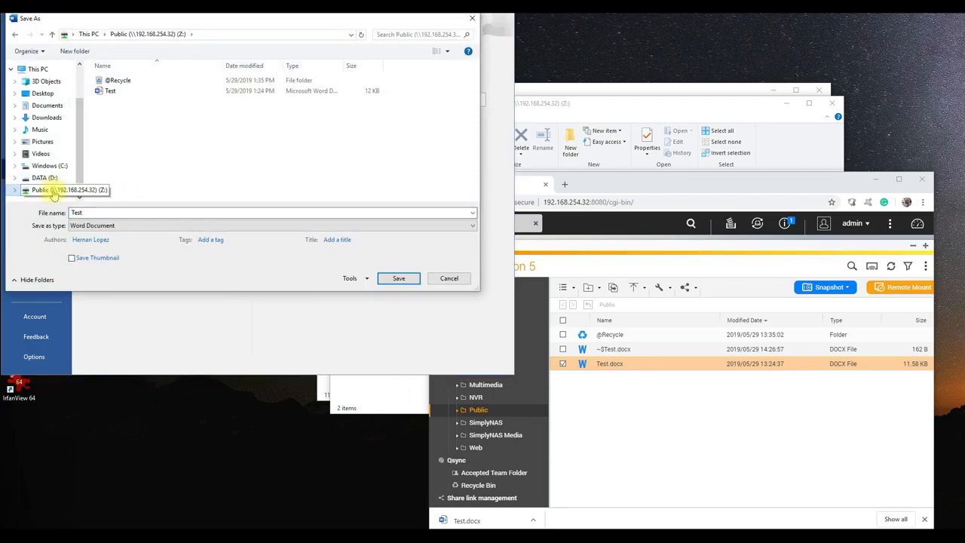
pyautogui.click(104, 212)
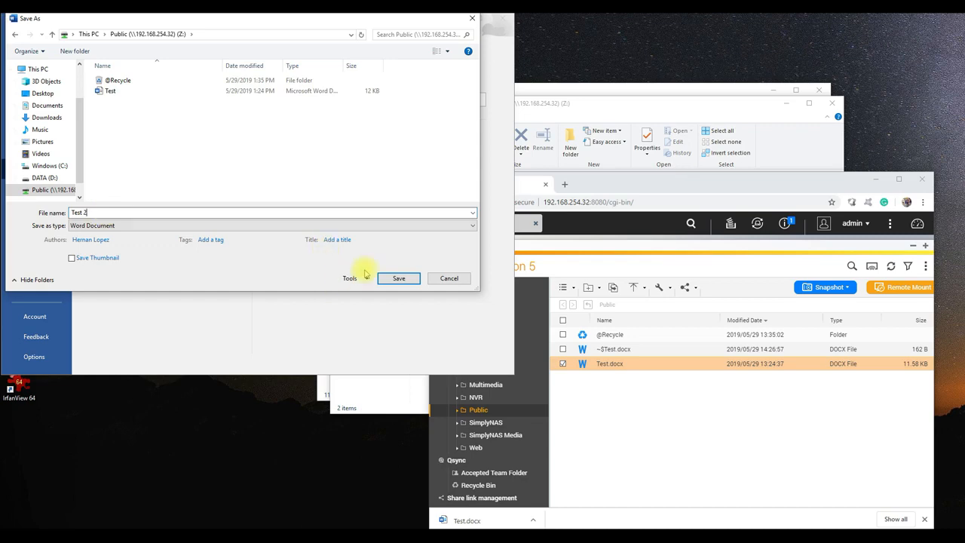
pyautogui.click(392, 281)
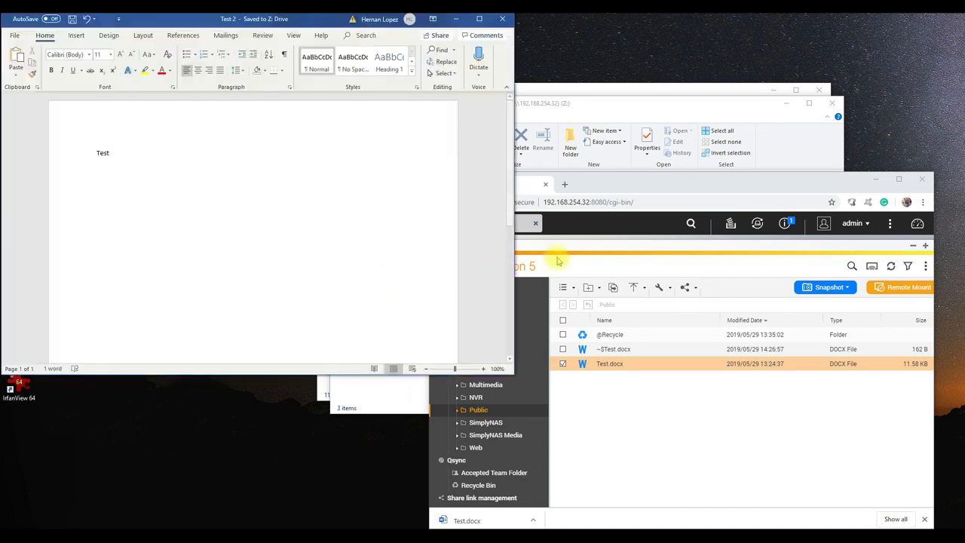
# Switch to File Station in the browser, reload the Public folder and select Test 2.docx
pyautogui.click(529, 303)
pyautogui.click(480, 410)
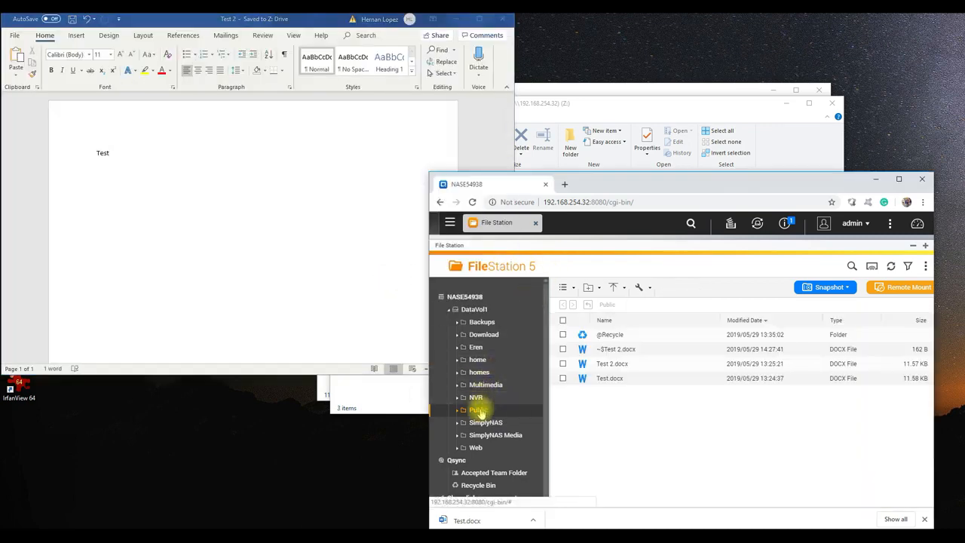
pyautogui.click(616, 364)
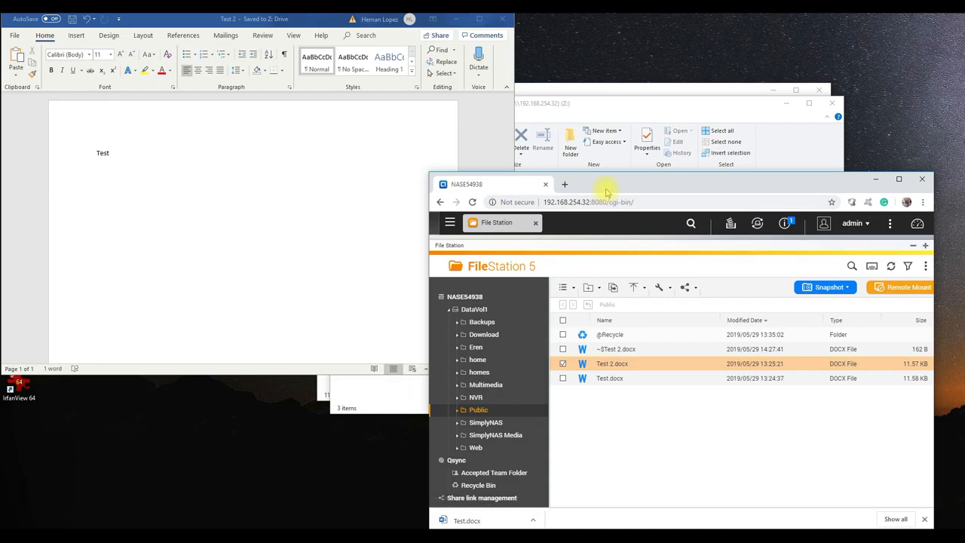
# Switch to File Explorer, open the Intro folder in Videos and copy video 20190520_111031 into the Public folder in File Station
pyautogui.click(261, 537)
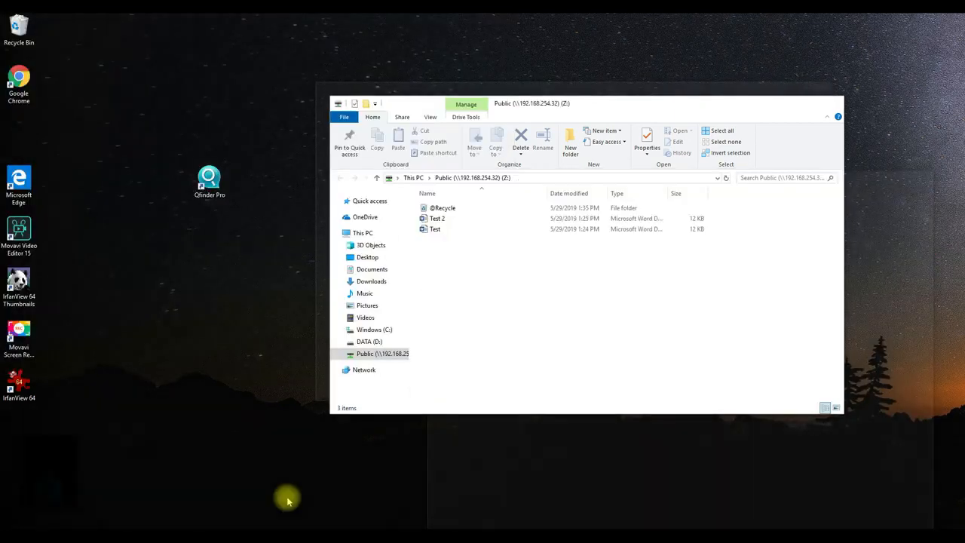
pyautogui.click(285, 499)
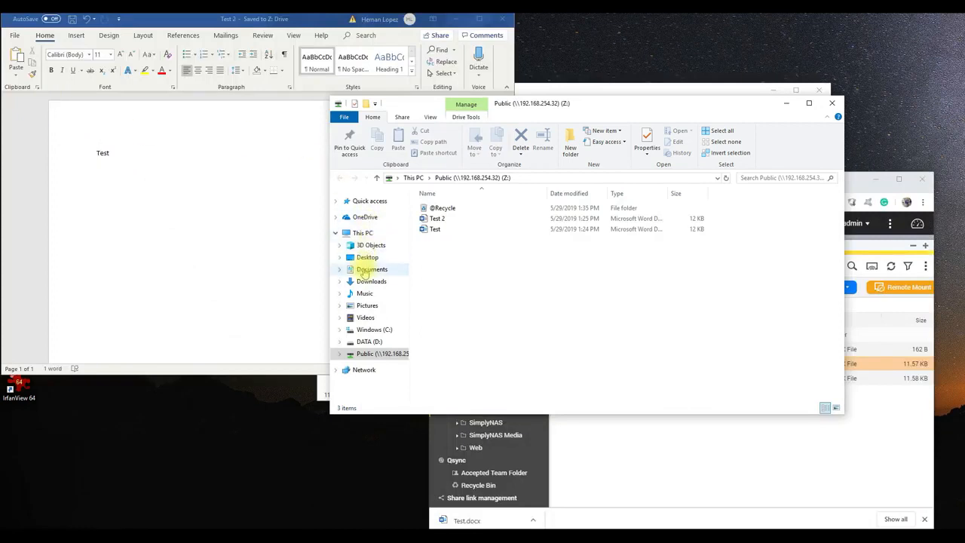
pyautogui.click(365, 318)
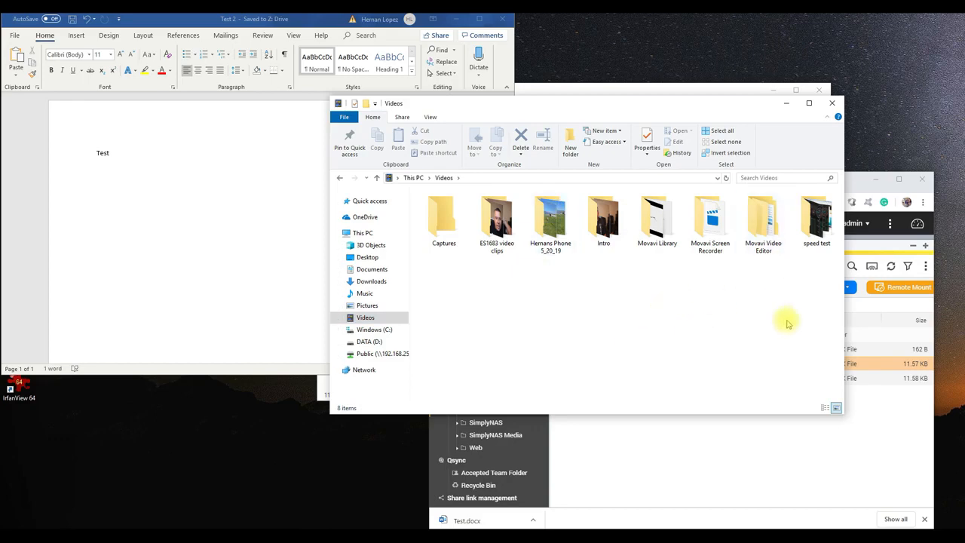
pyautogui.doubleClick(613, 223)
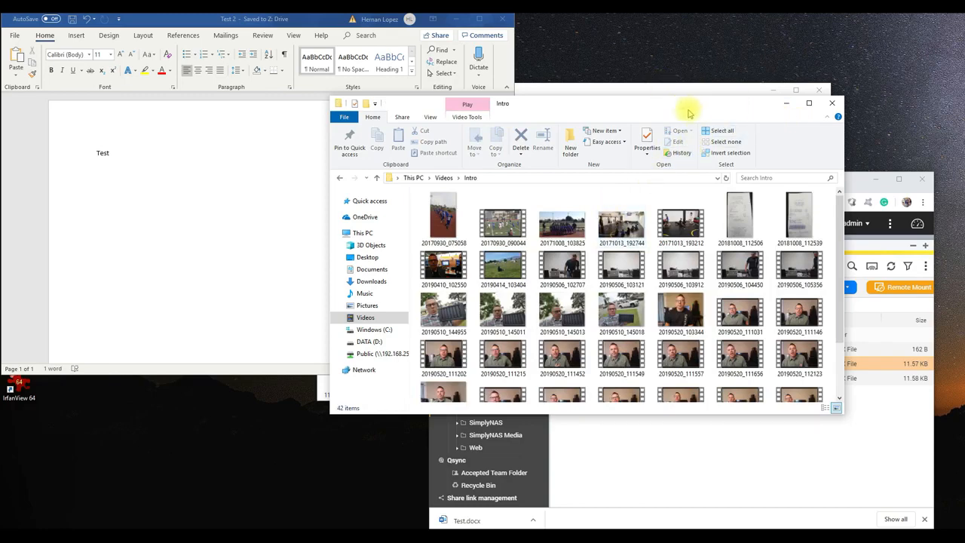
pyautogui.click(742, 310)
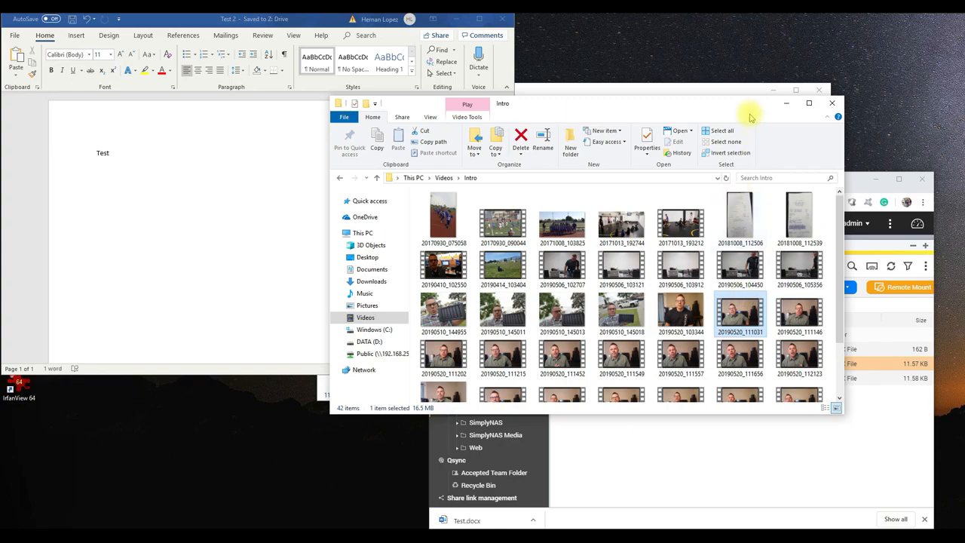
pyautogui.moveTo(517, 98); pyautogui.dragTo(305, 81)
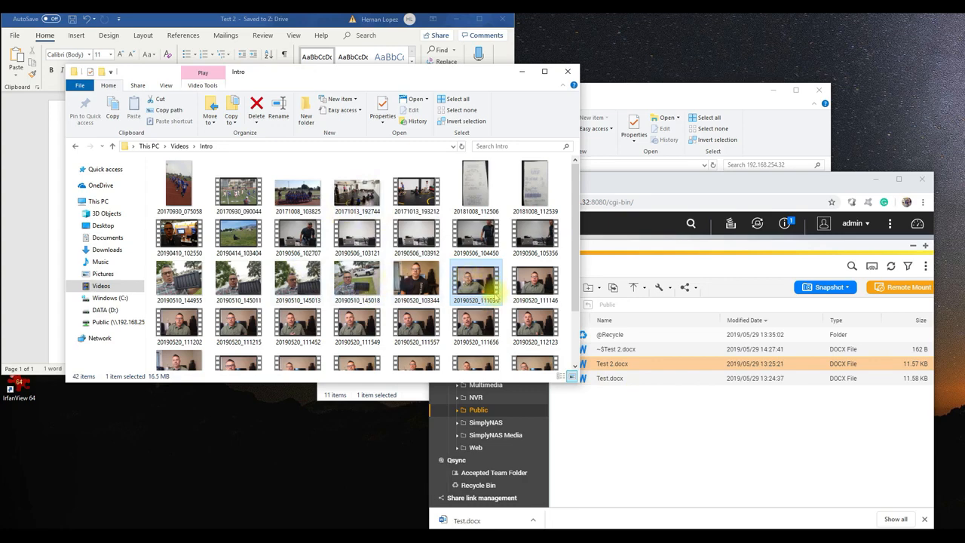
pyautogui.moveTo(468, 281); pyautogui.dragTo(625, 412)
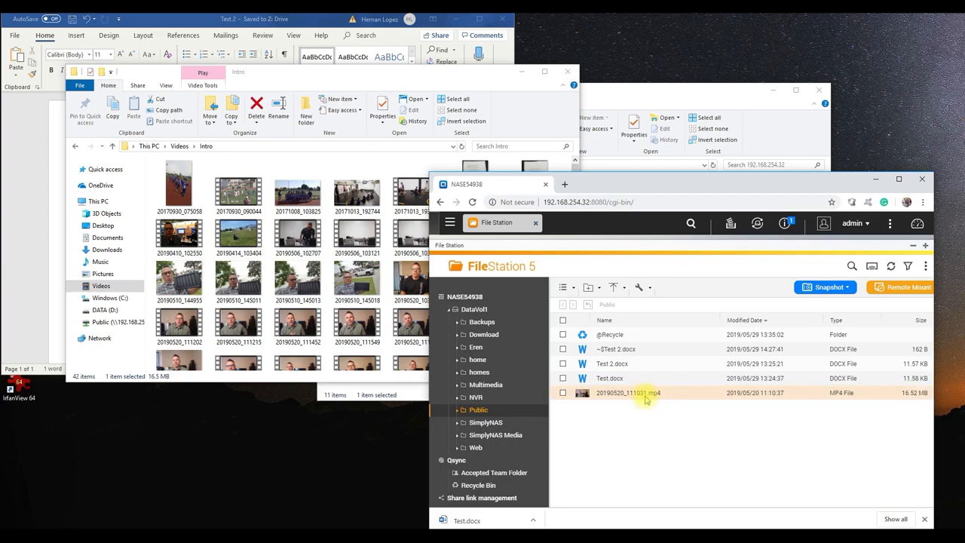
# View the properties of 20190520_111031.mp4 in File Station and close them
pyautogui.rightClick(705, 394)
pyautogui.click(735, 447)
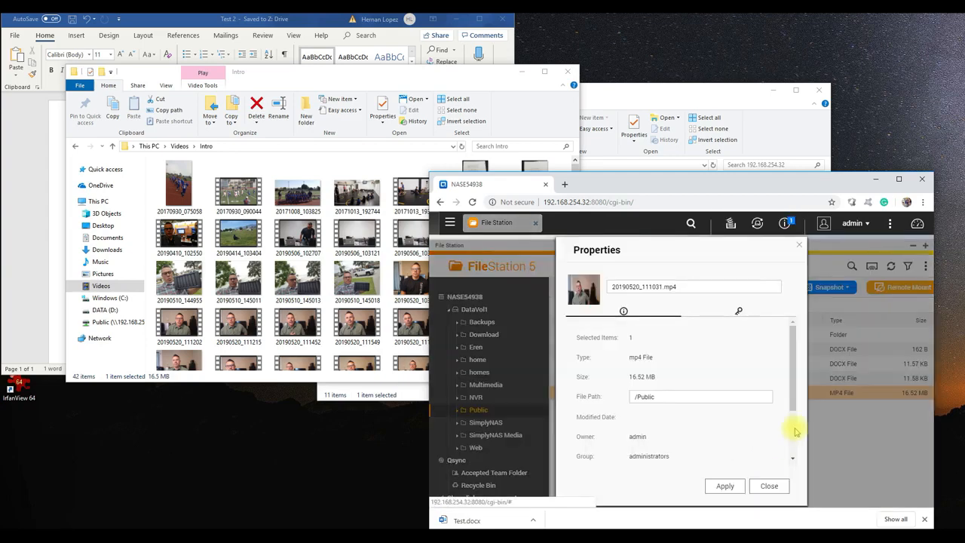
pyautogui.click(769, 487)
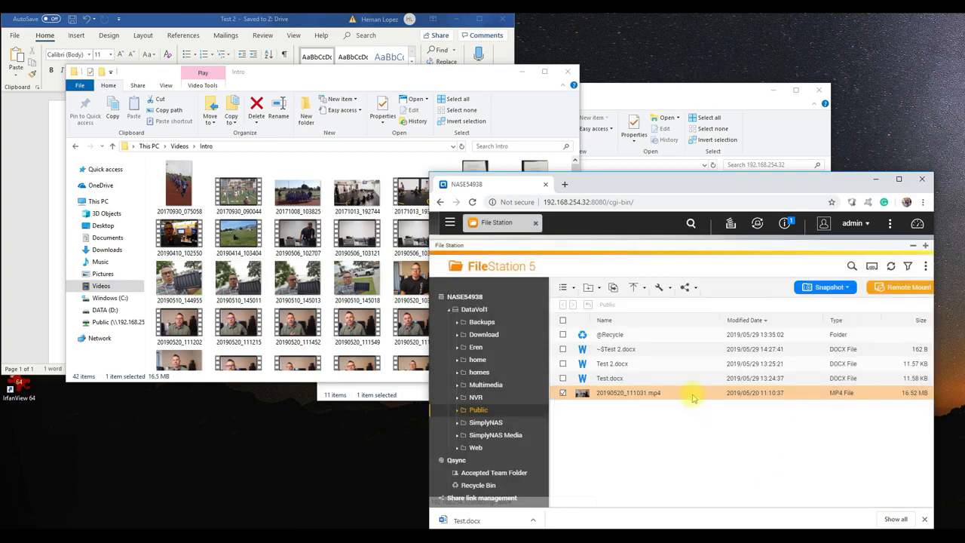
# Download 20190520_111031.mp4 from File Station and close the Intro folder window
pyautogui.rightClick(693, 398)
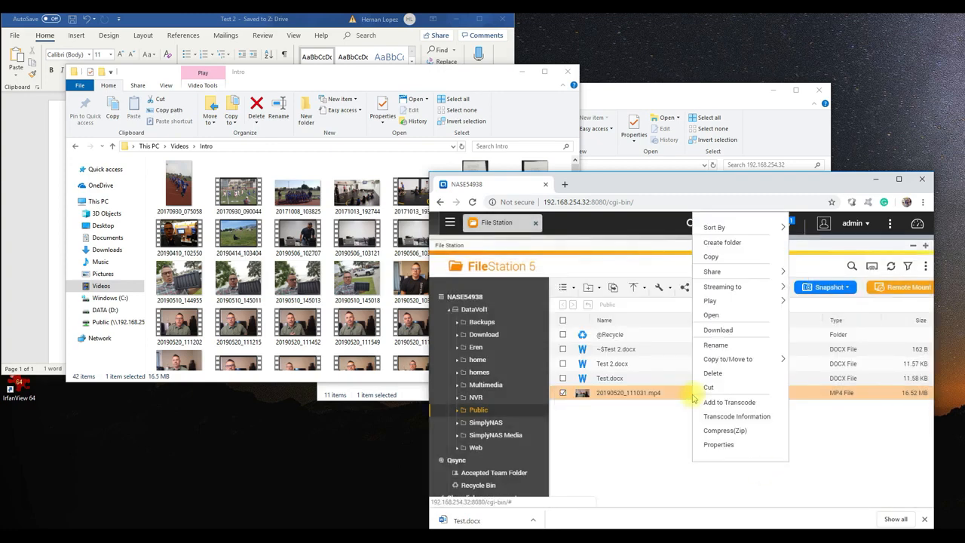
pyautogui.click(718, 332)
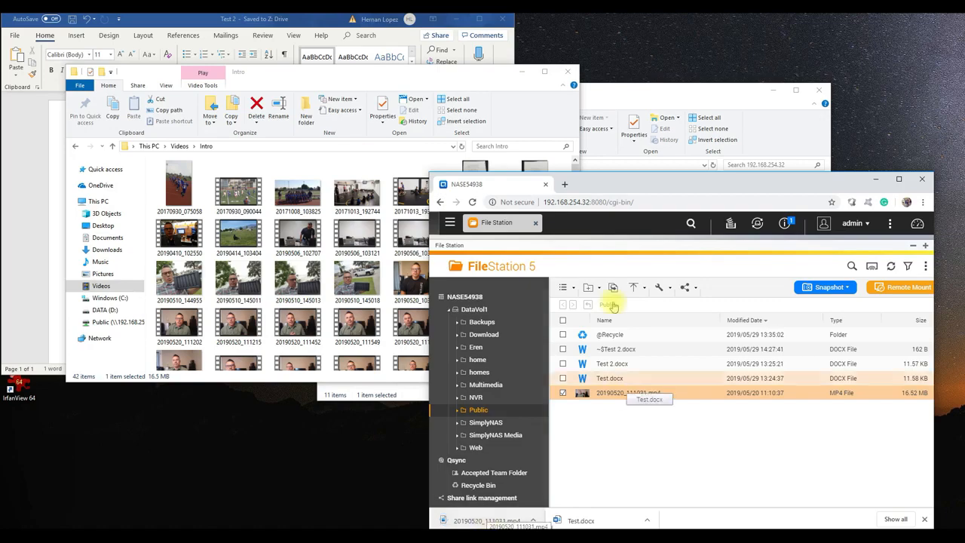
pyautogui.click(567, 71)
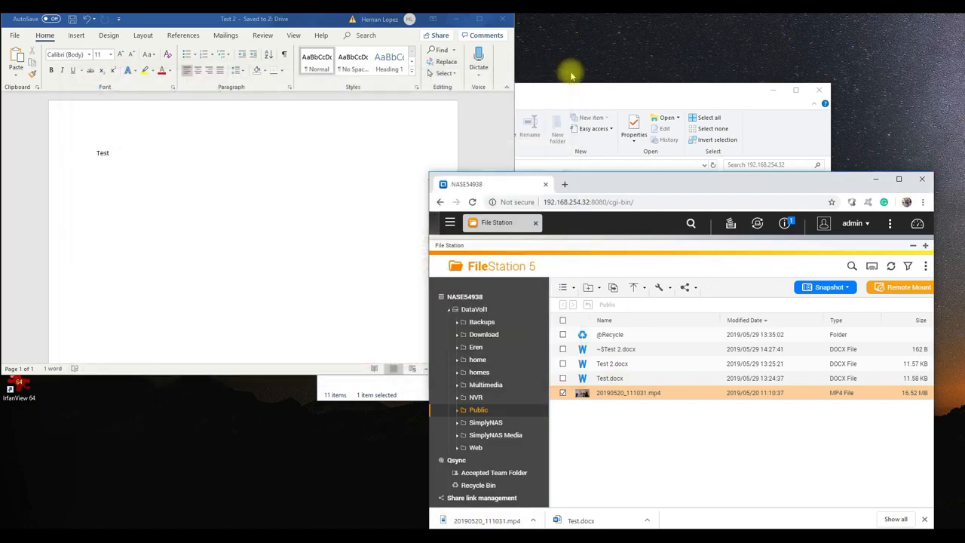
# Switch to the File Explorer window showing the NAS shares and open the mapped Public (Z:) drive in it
pyautogui.click(570, 90)
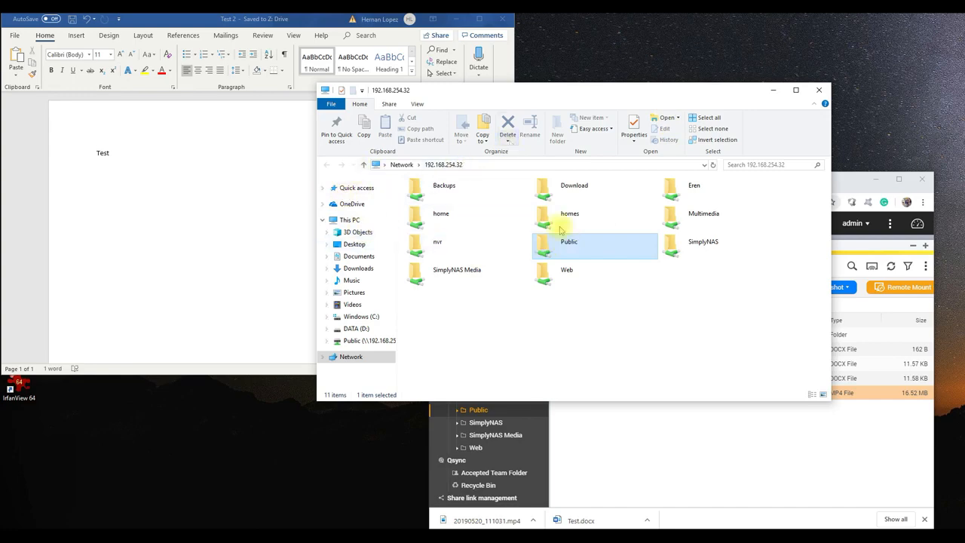
pyautogui.click(347, 357)
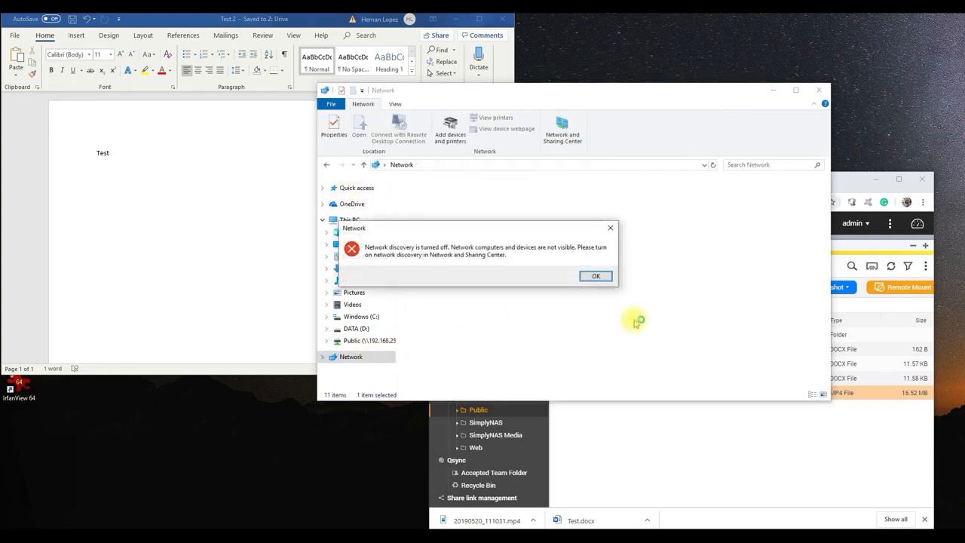
pyautogui.click(607, 283)
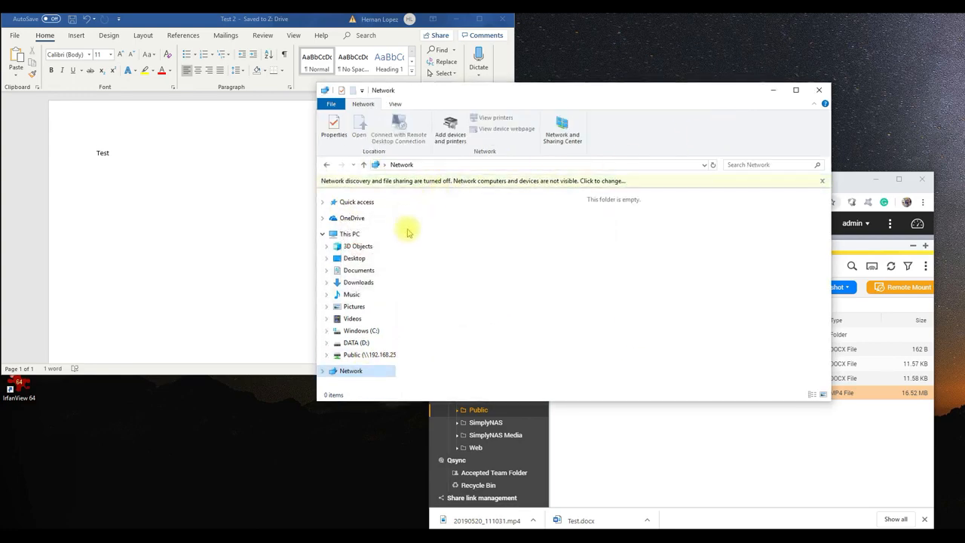
pyautogui.click(362, 355)
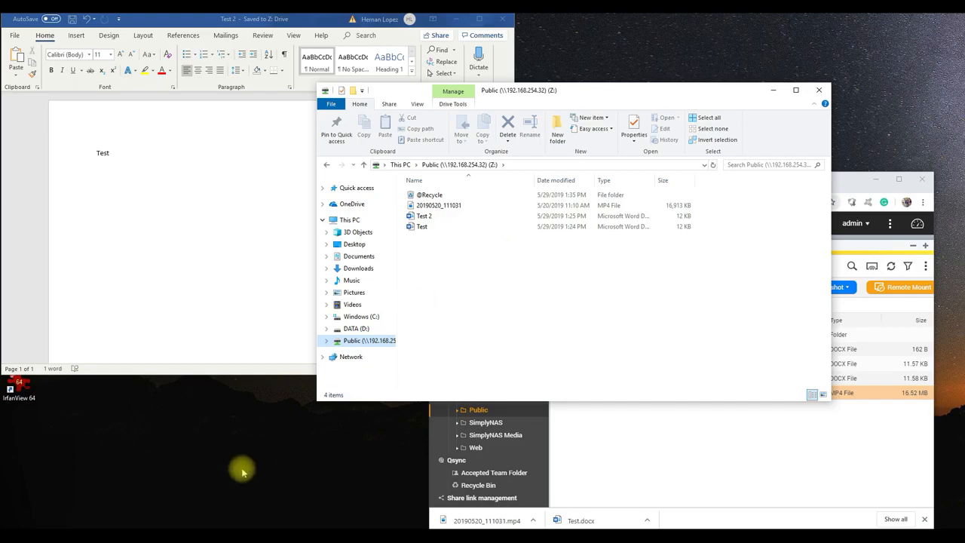
# Open the Pictures folder in a second File Explorer window and copy simpsons_PNG88 from it to the Public (Z:) drive
pyautogui.rightClick(259, 536)
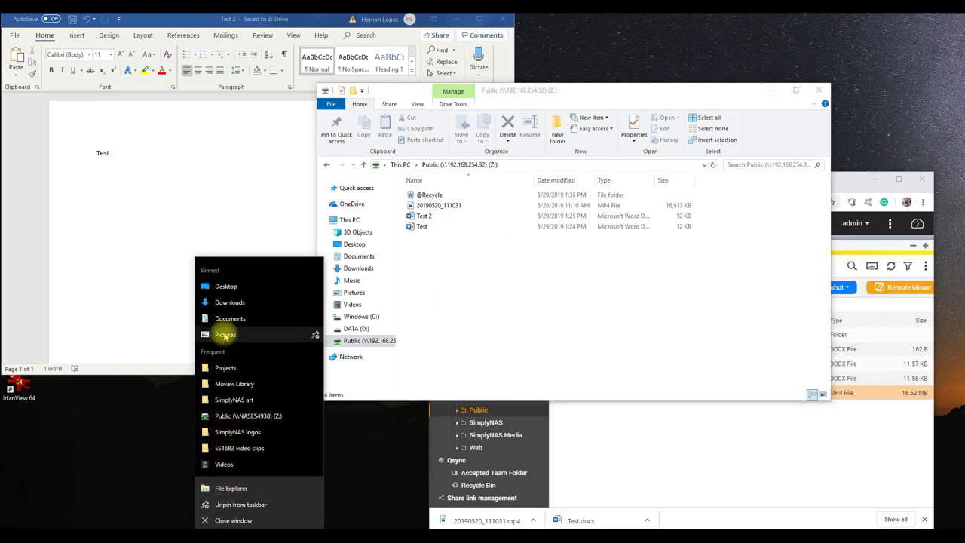
pyautogui.click(226, 334)
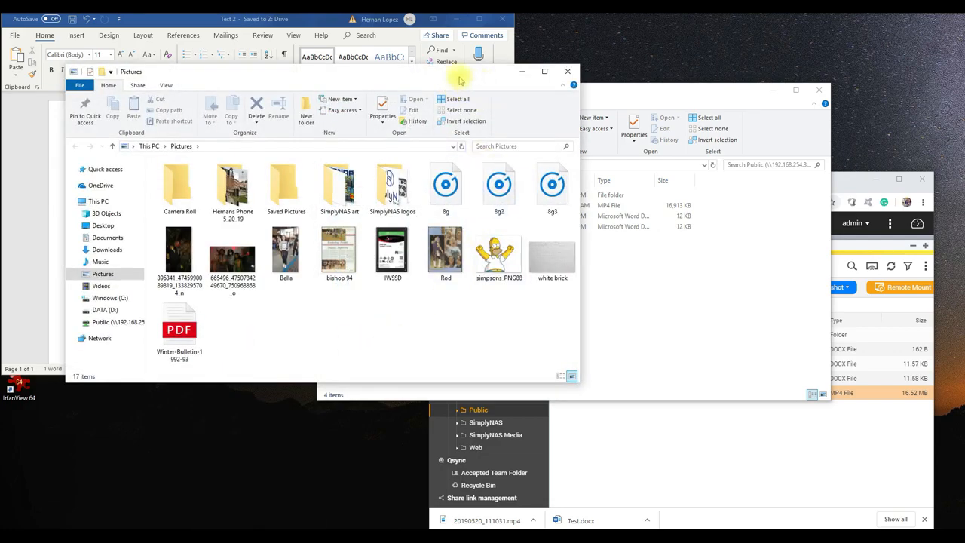
pyautogui.moveTo(345, 73); pyautogui.dragTo(697, 281)
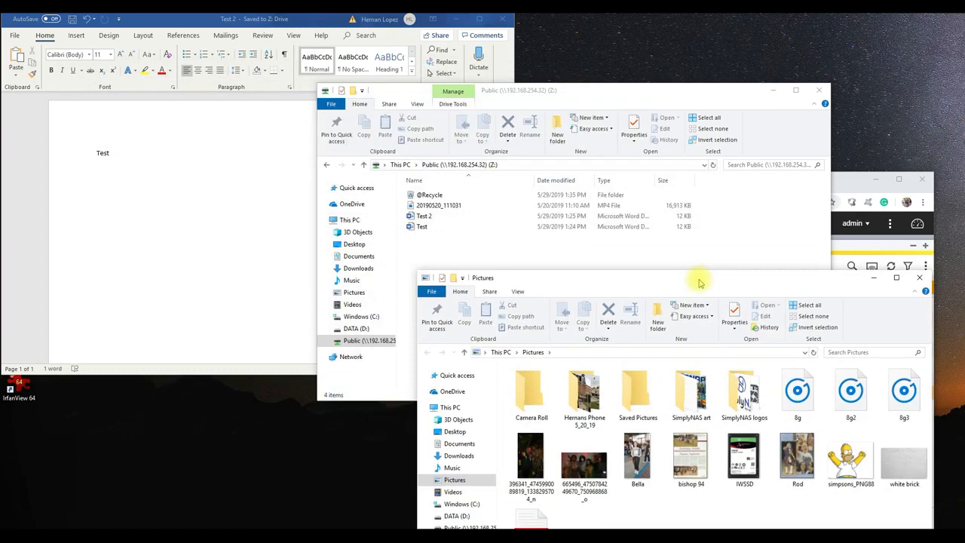
pyautogui.moveTo(848, 452); pyautogui.dragTo(483, 253)
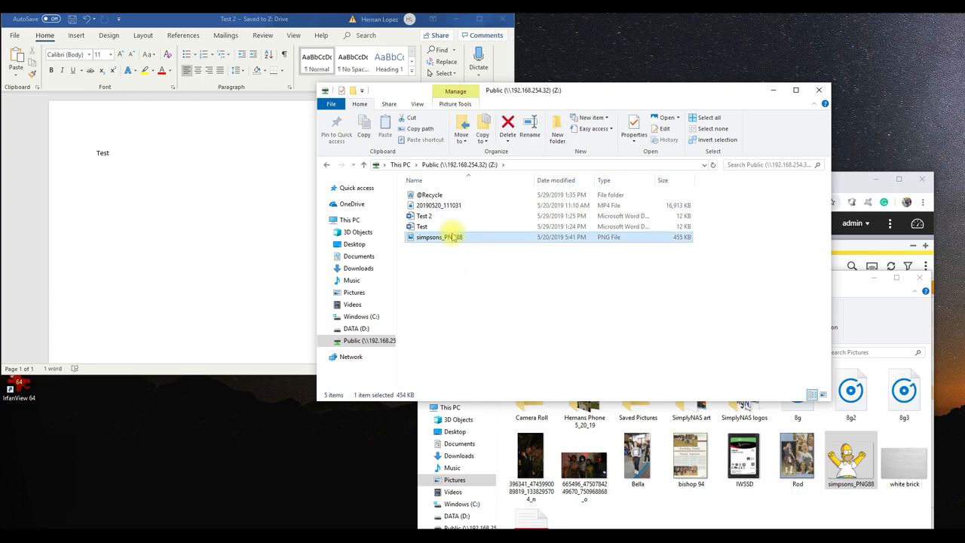
# Switch to File Station in the browser, reload the Public folder and select simpsons_PNG88.png
pyautogui.click(835, 184)
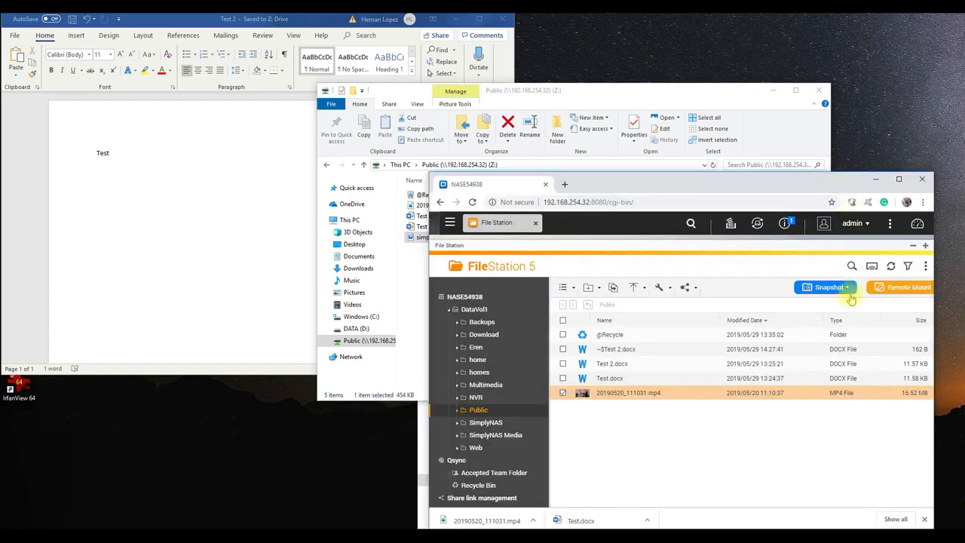
pyautogui.click(474, 409)
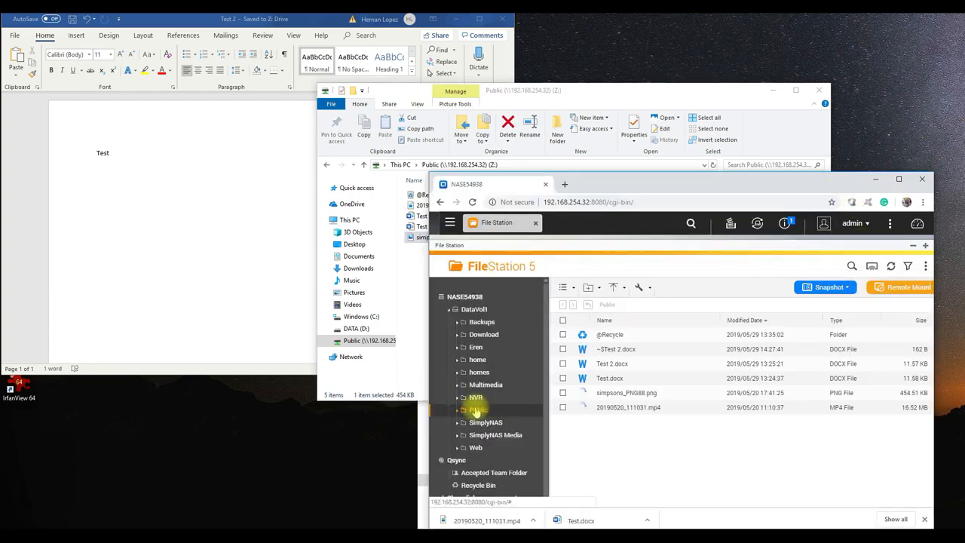
pyautogui.click(631, 396)
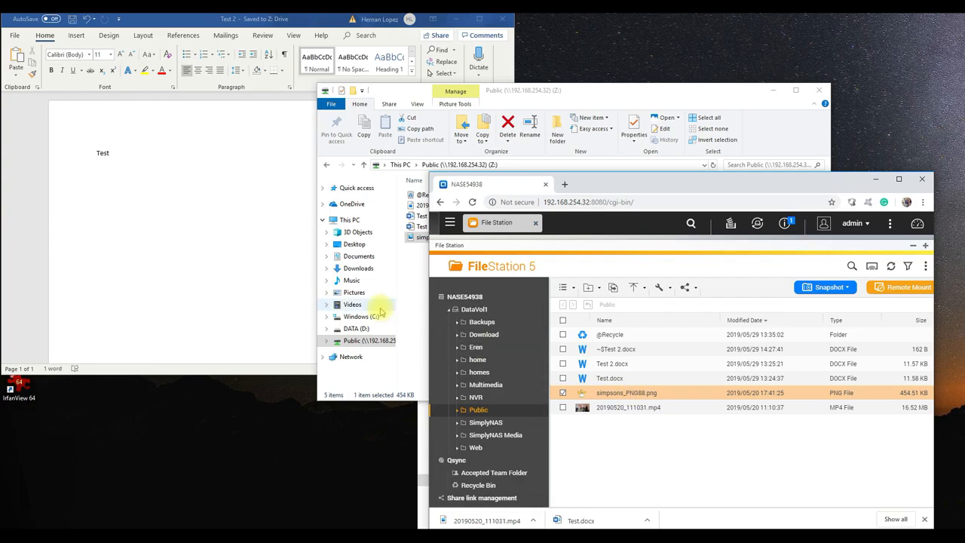
pyautogui.click(214, 203)
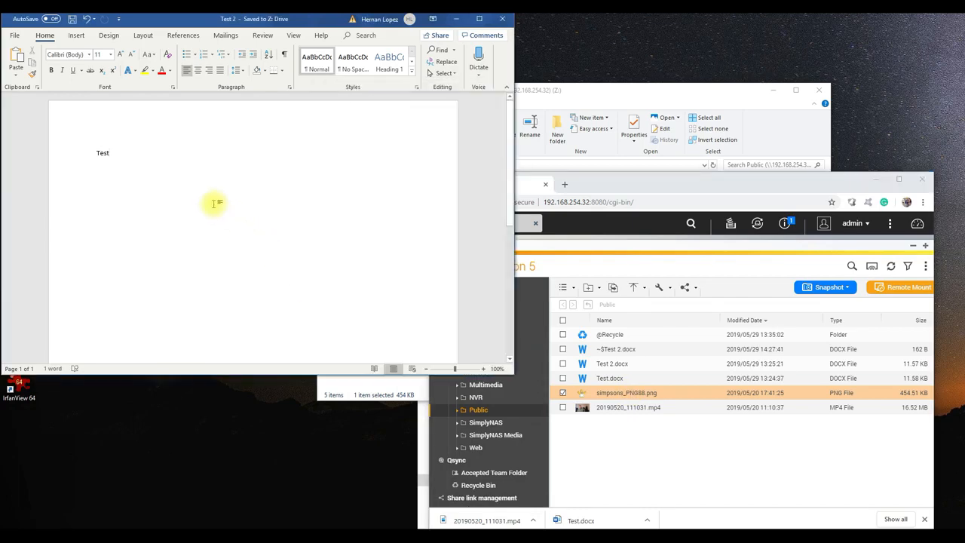
pyautogui.click(622, 182)
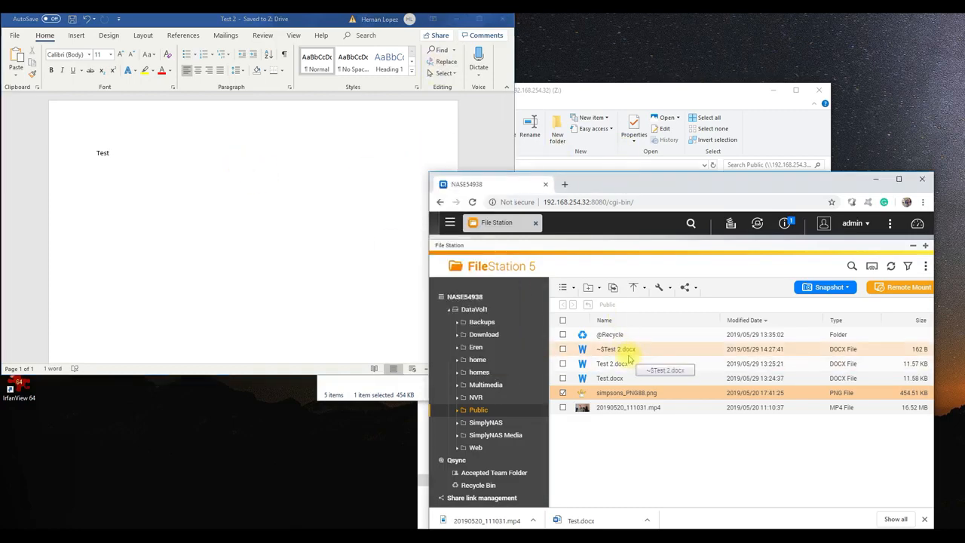
pyautogui.click(194, 160)
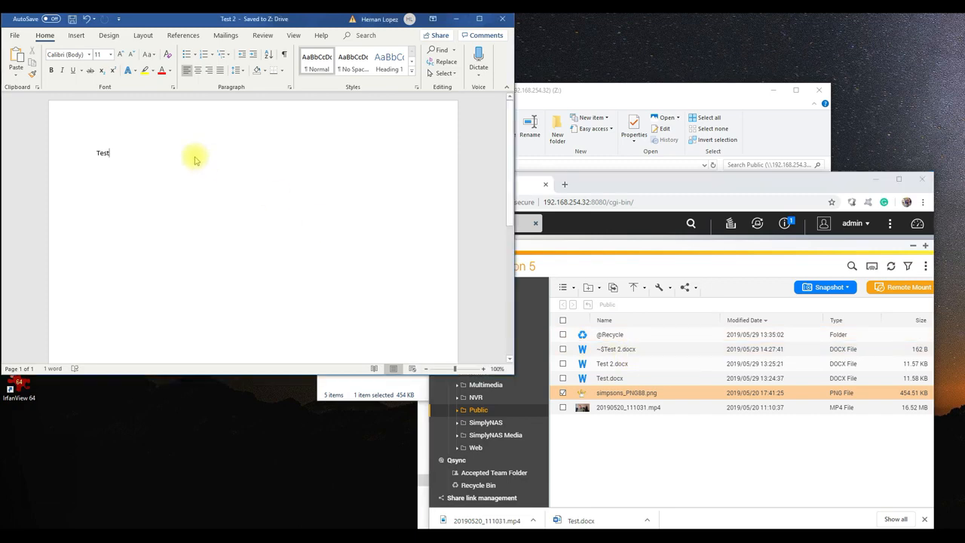